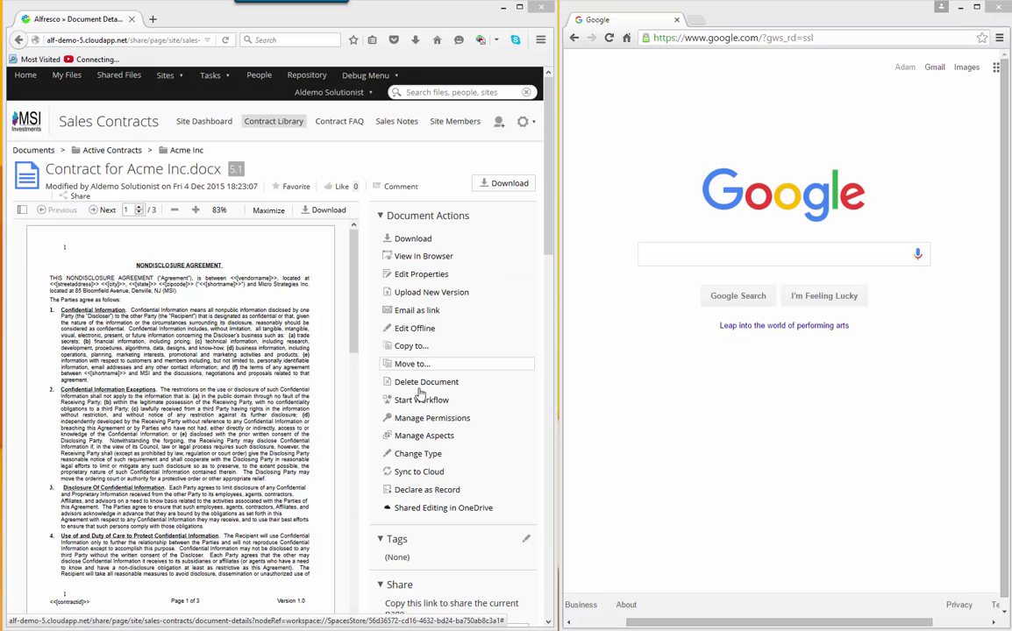
# - Start shared editing of Contract for Acme Inc.docx in OneDrive and authorize the OneDrive for Business login
pyautogui.click(432, 513)
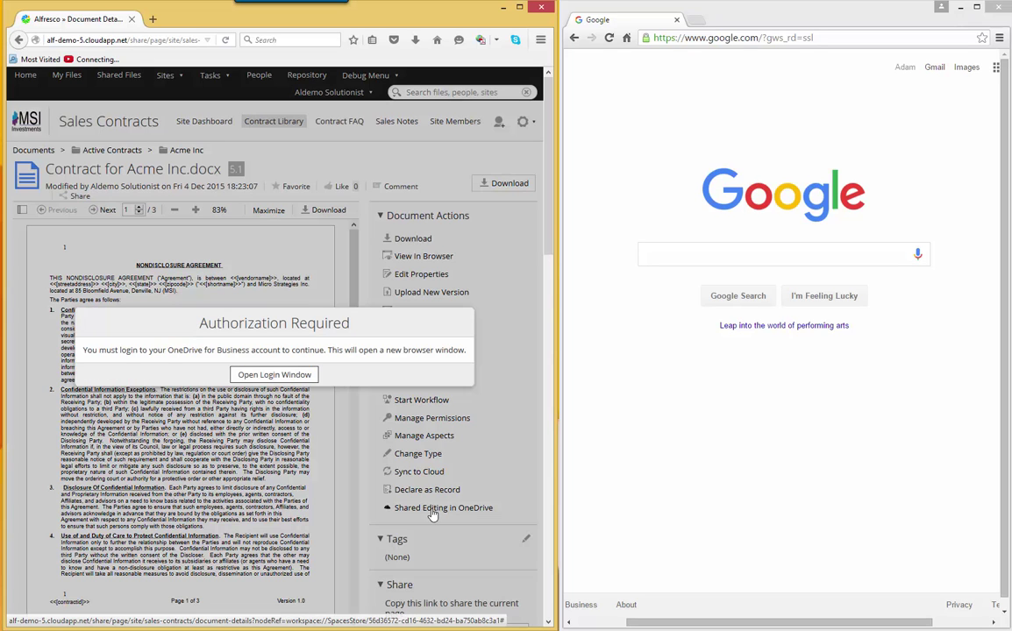
pyautogui.click(285, 375)
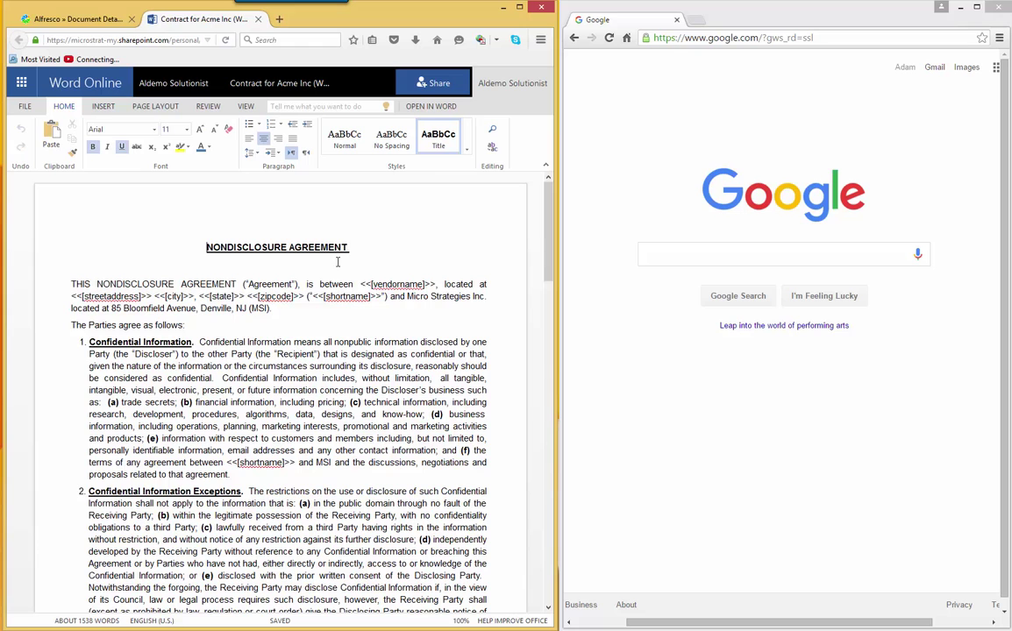
# - Share the working copy with a colleague who can edit, including the message "Lets edit this document together..."
pyautogui.click(432, 88)
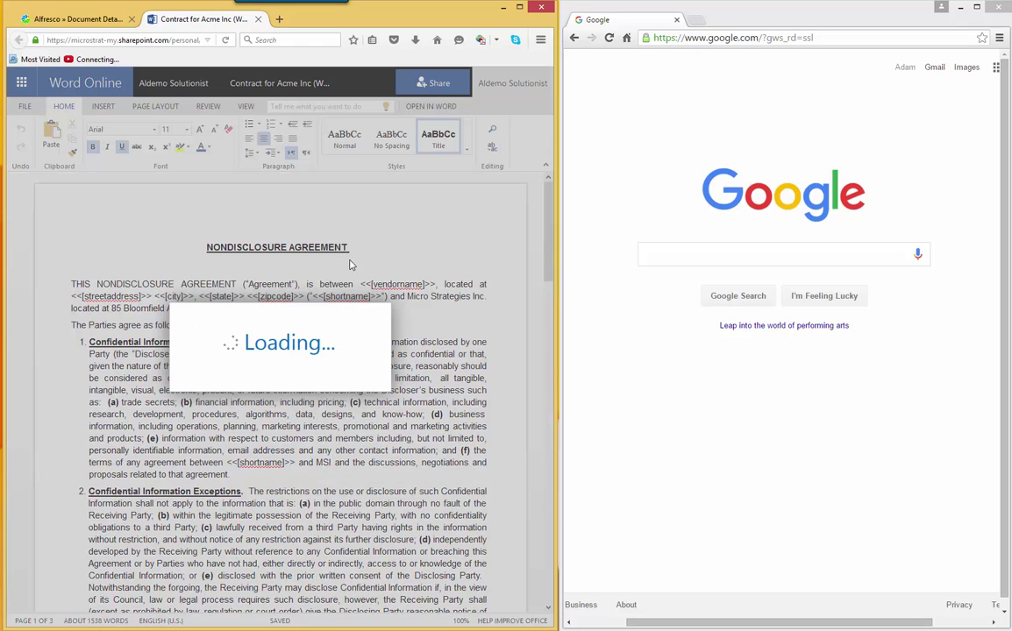
pyautogui.click(284, 290)
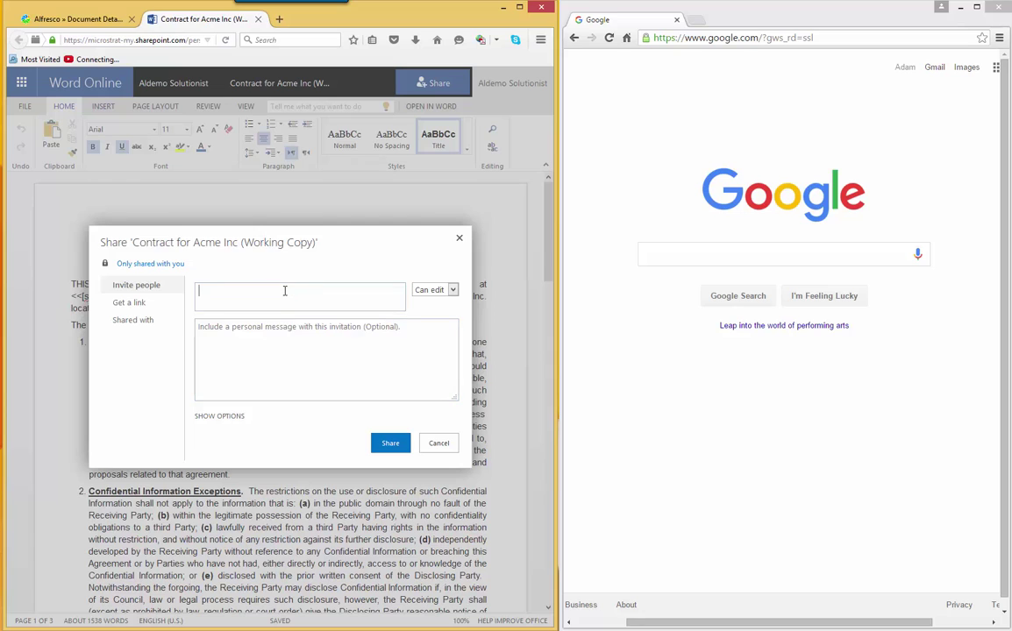
pyautogui.write('adam')
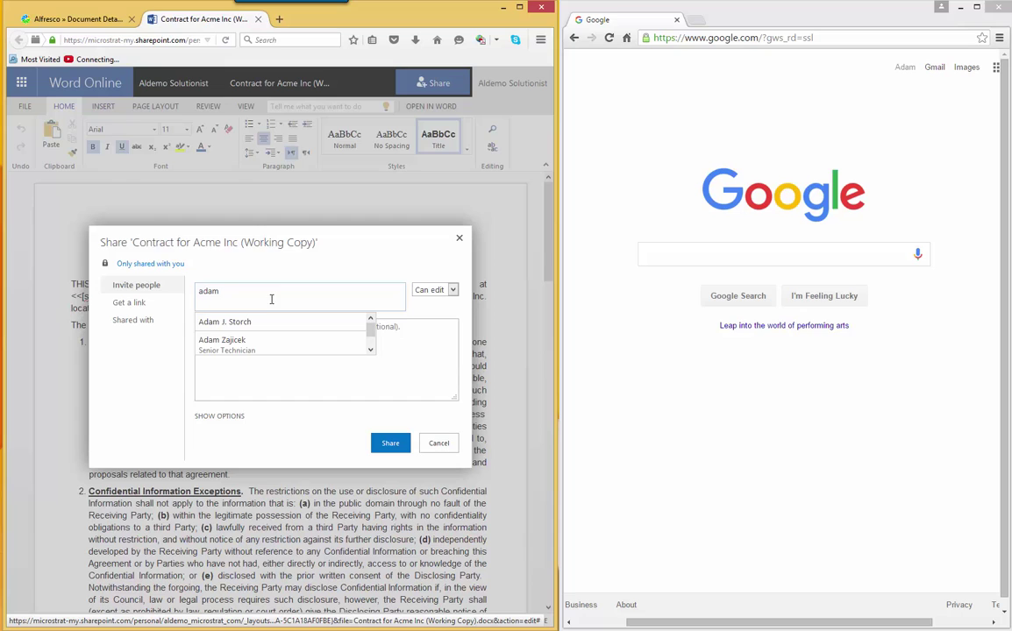
pyautogui.click(250, 323)
pyautogui.click(233, 344)
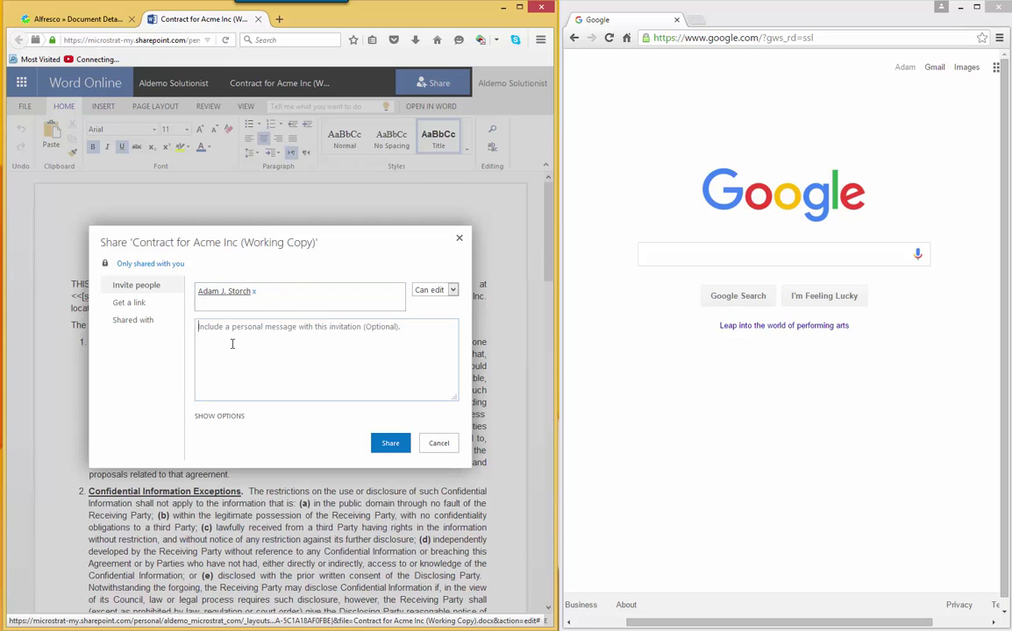
pyautogui.write('Lets')
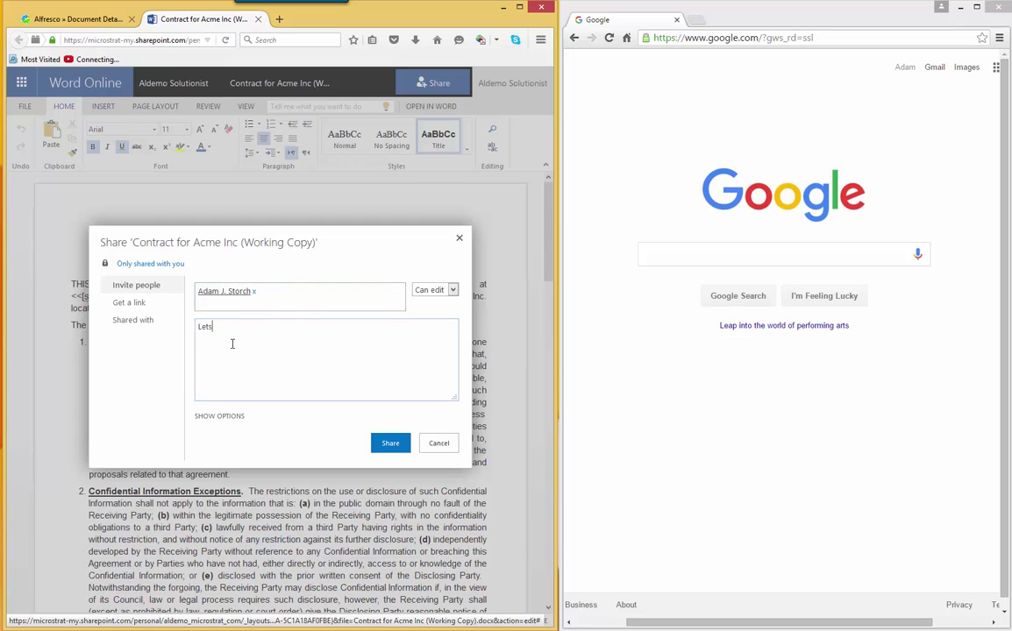
pyautogui.write(' edit this document together...')
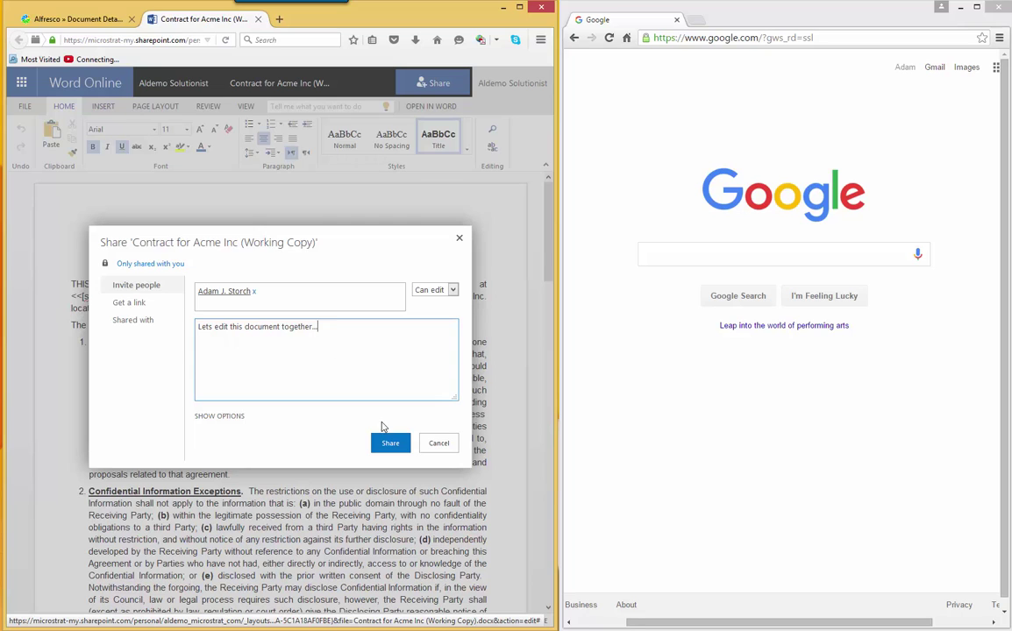
pyautogui.click(389, 444)
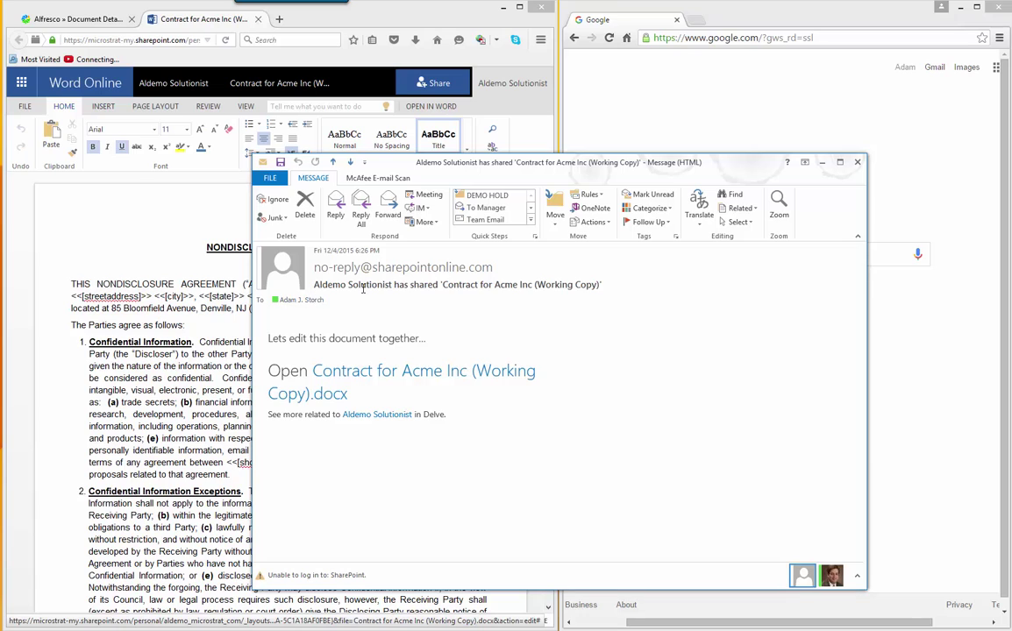
# - Open the shared contract from the invitation e-mail and sign in to Office 365 with the invited colleague's account and password
pyautogui.click(365, 378)
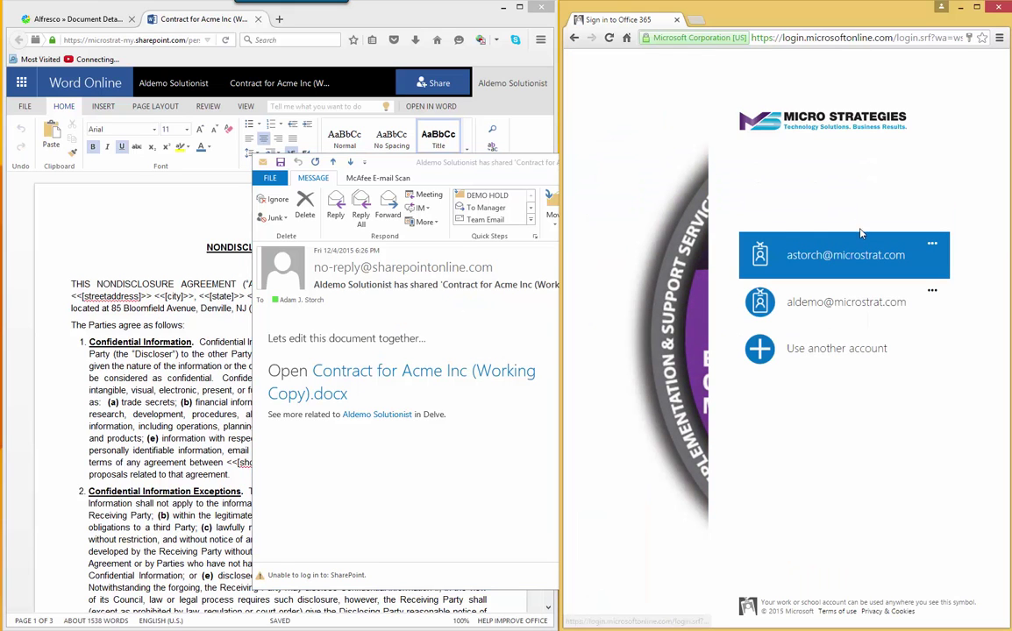
pyautogui.click(826, 262)
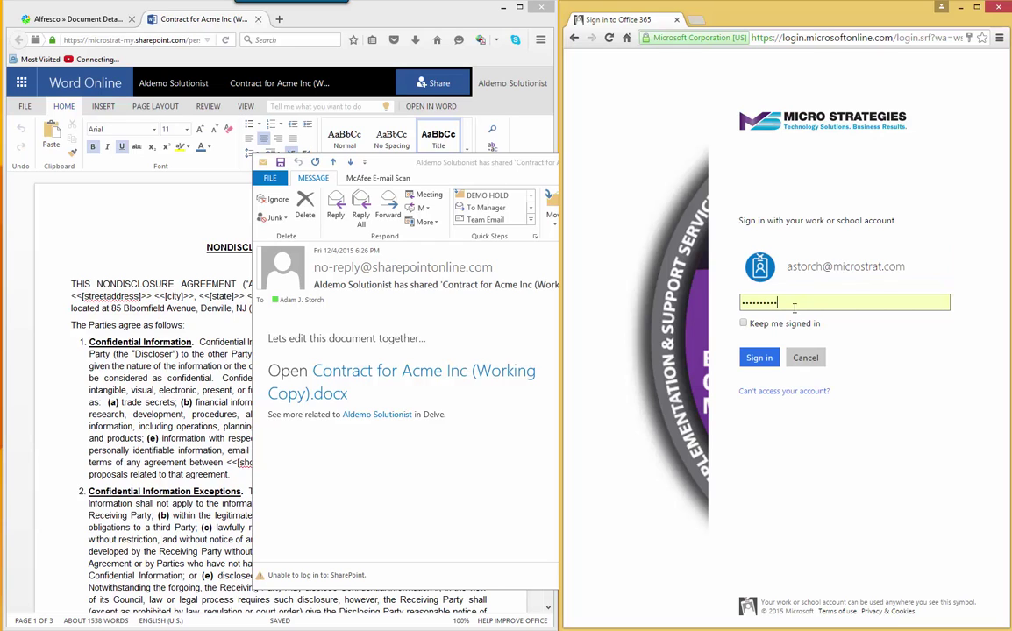
pyautogui.moveTo(795, 307); pyautogui.dragTo(710, 308)
pyautogui.write('****')
pyautogui.click(759, 357)
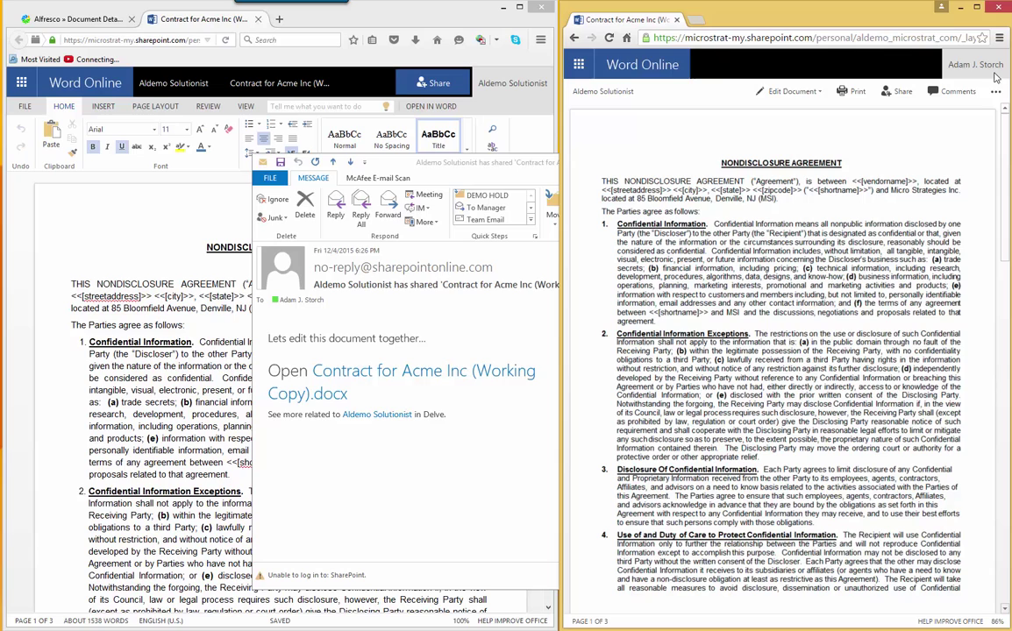
# - Open the shared contract for editing in Word Online in the colleague's browser session
pyautogui.click(789, 91)
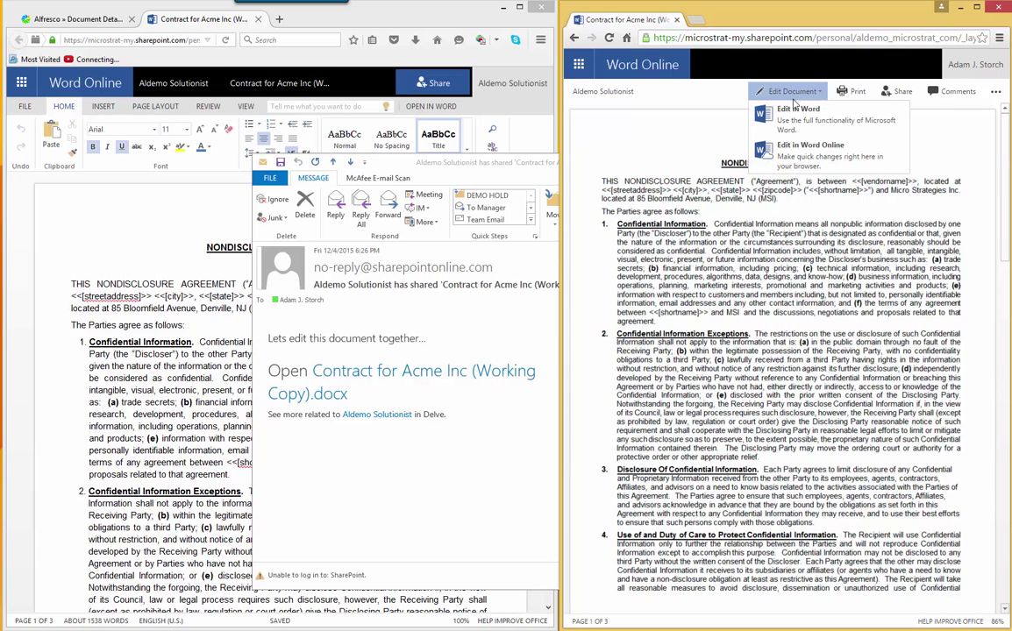
pyautogui.click(792, 150)
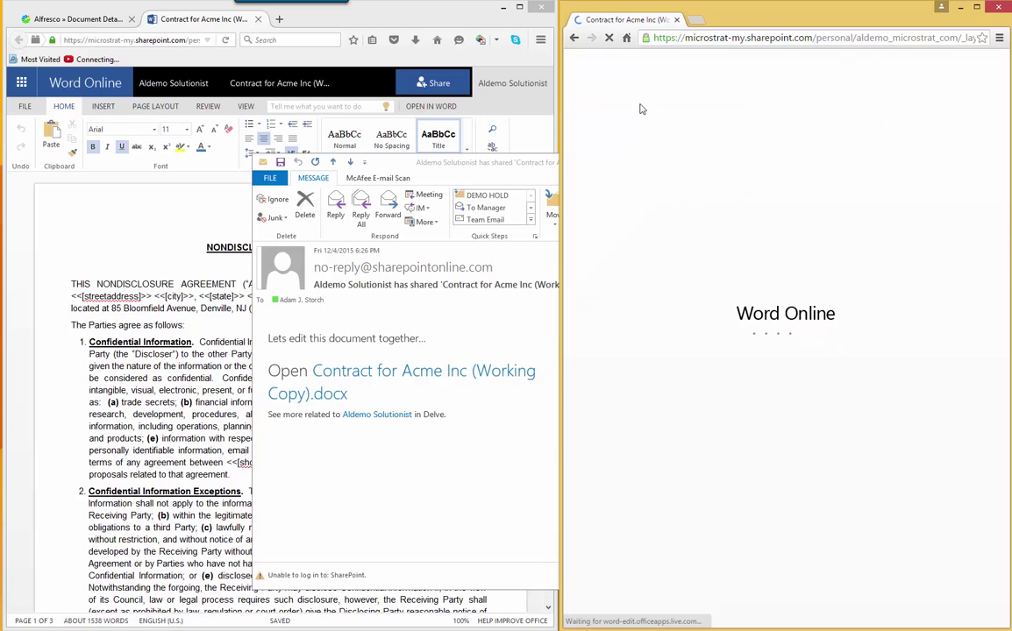
# - In the colleague's session, add the line "This looks really good..." below the address block at the end of the contract
pyautogui.click(162, 199)
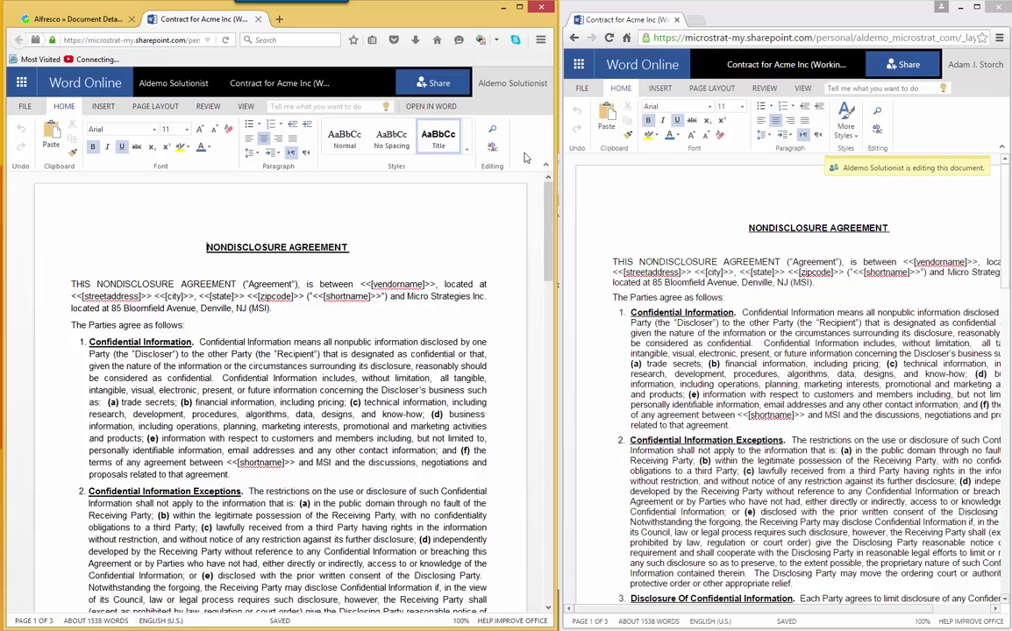
pyautogui.scroll(-10, 543, 345)
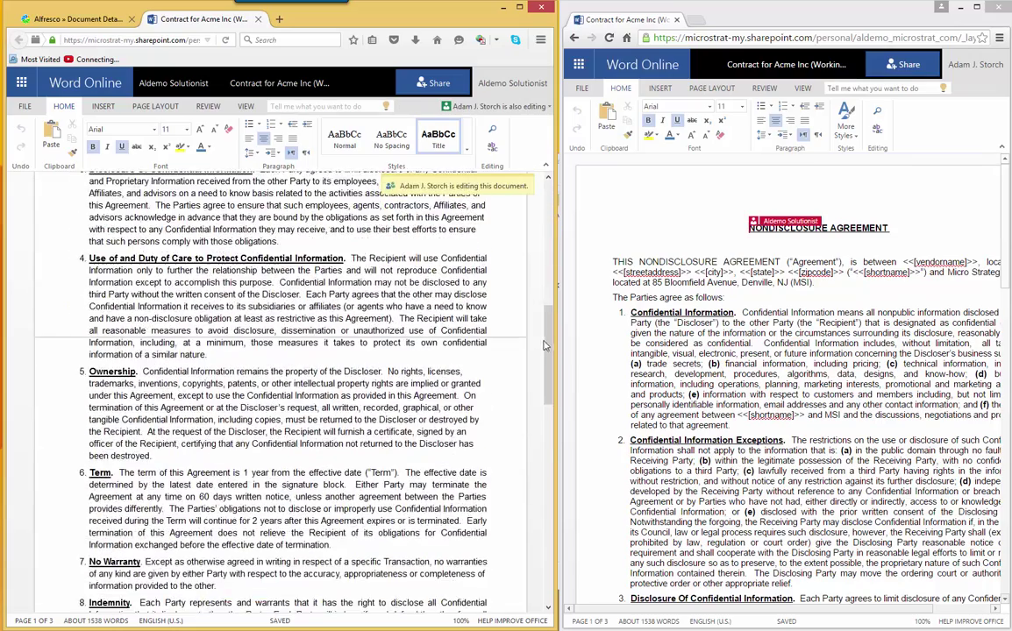
pyautogui.moveTo(544, 344); pyautogui.dragTo(545, 542)
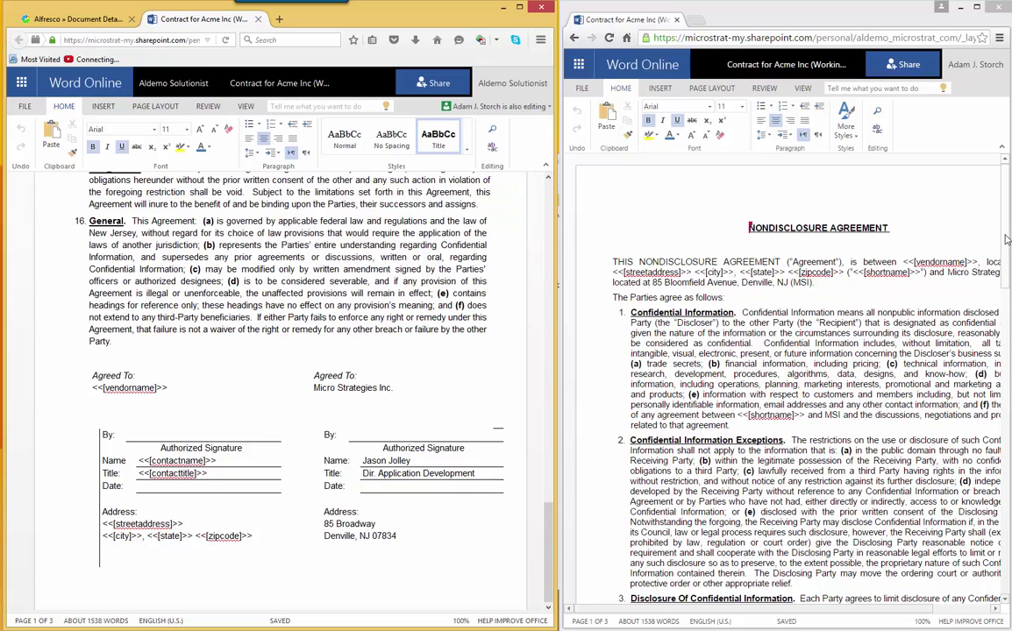
pyautogui.scroll(-10, 961, 243)
pyautogui.scroll(-10, 789, 377)
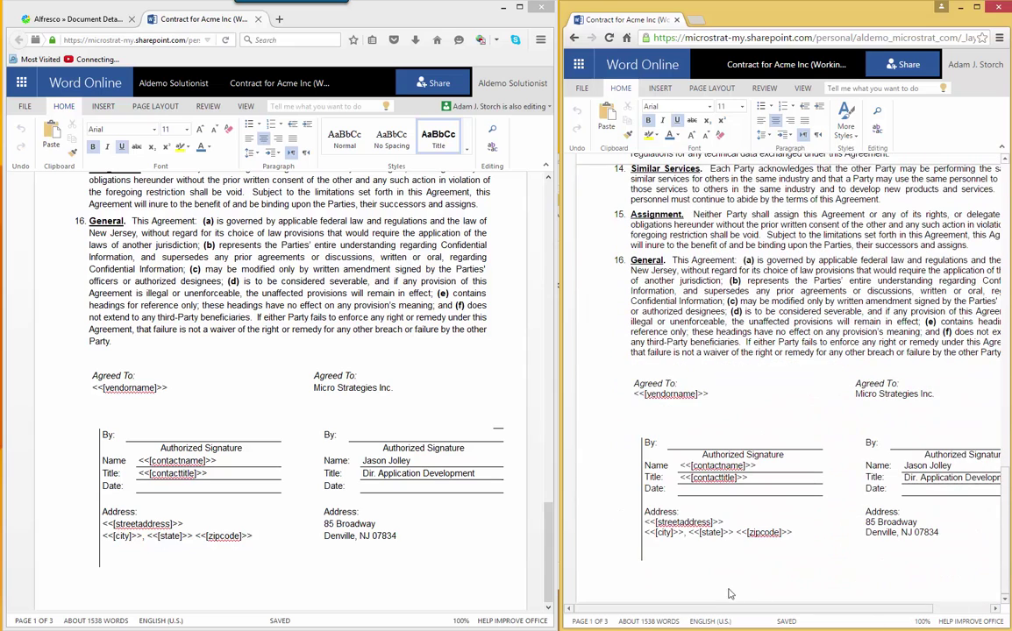
pyautogui.click(619, 572)
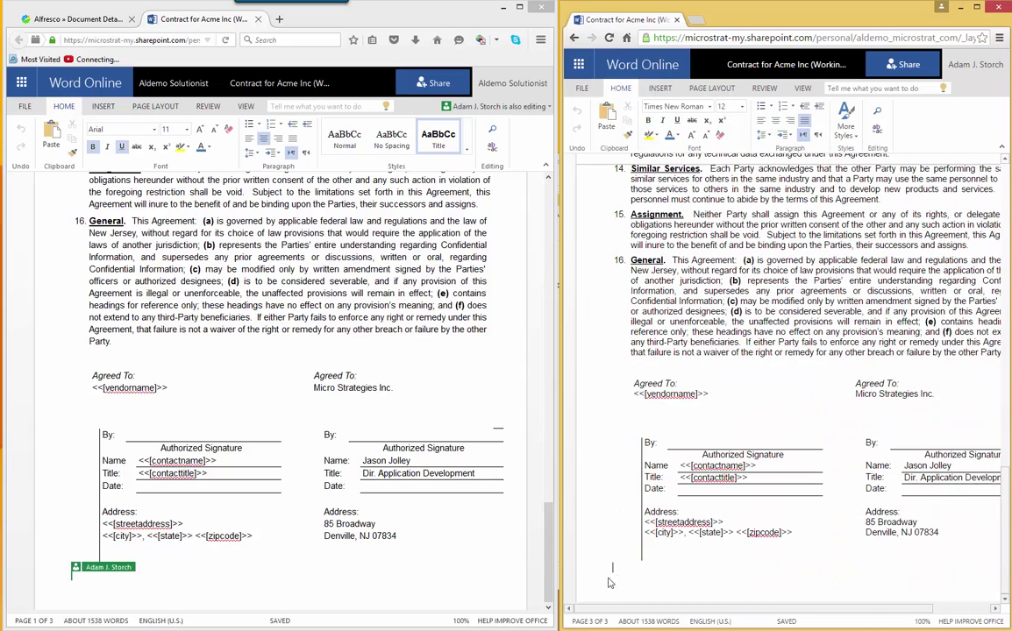
pyautogui.write('This looks ')
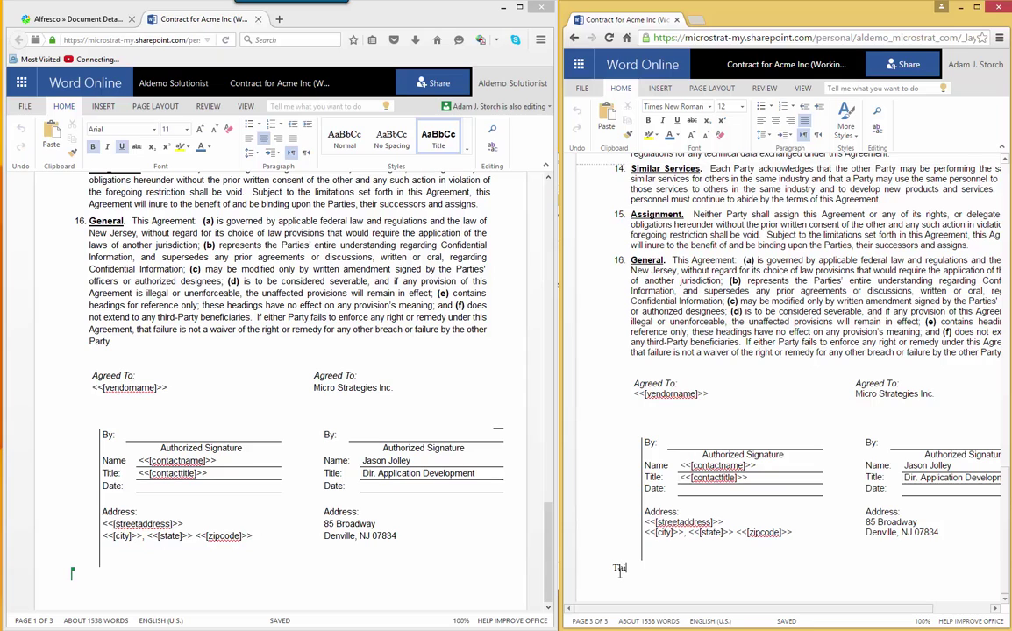
pyautogui.write('reallky')
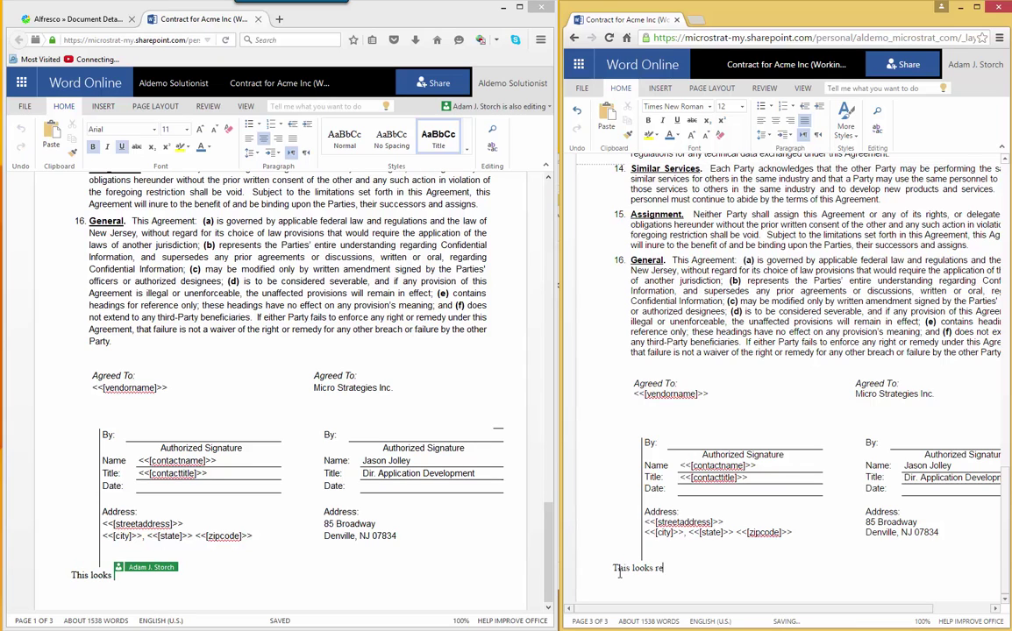
pyautogui.press('BackSpace')
pyautogui.press('BackSpace')
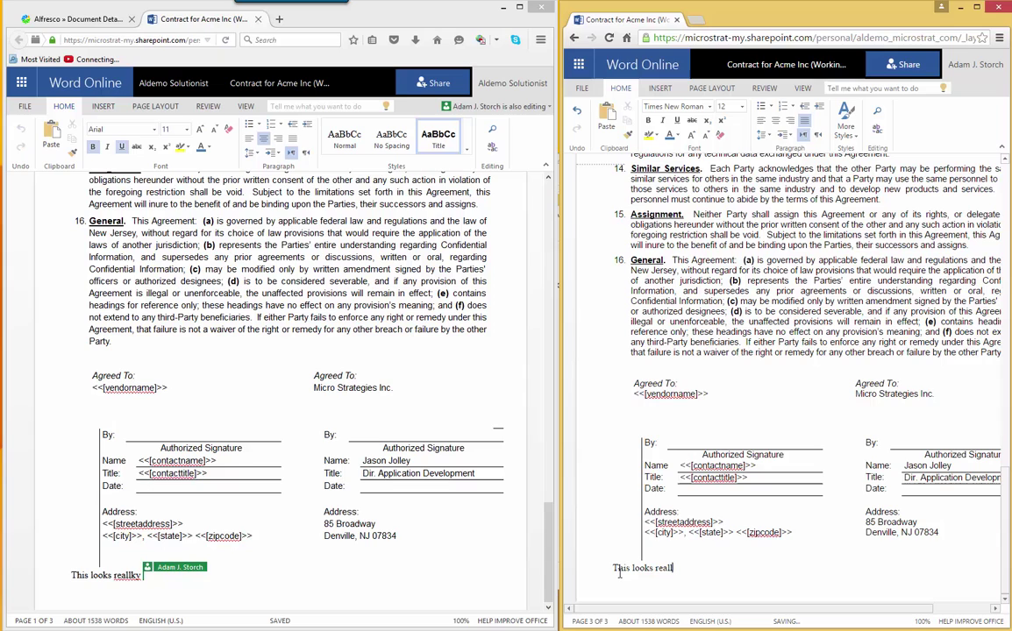
pyautogui.write('y good...')
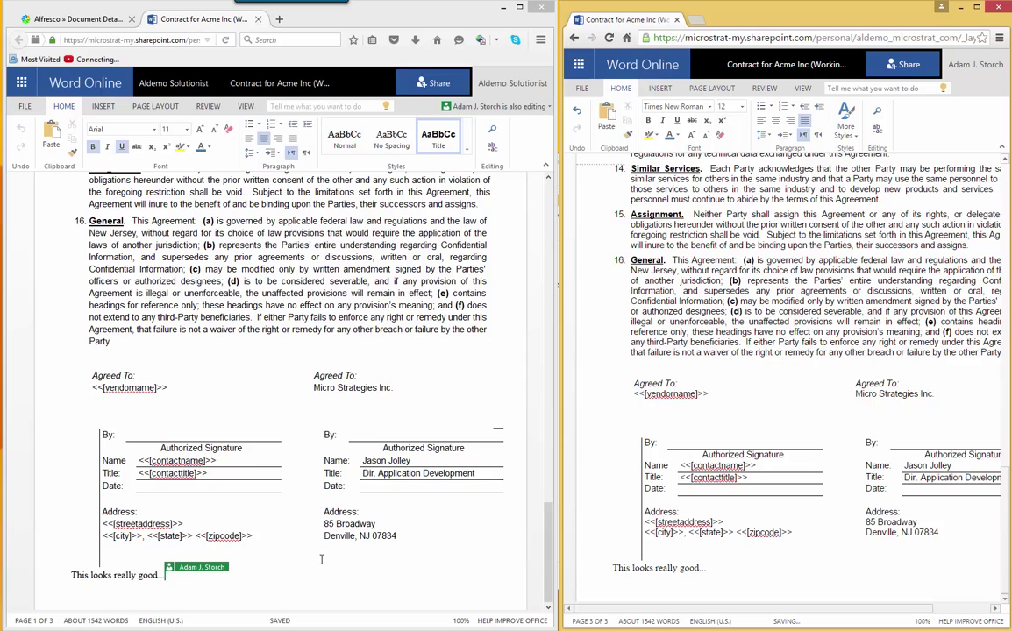
# - In the document owner's session, append "I agree that this looks great!!" directly after the colleague's closing remark
pyautogui.click(189, 575)
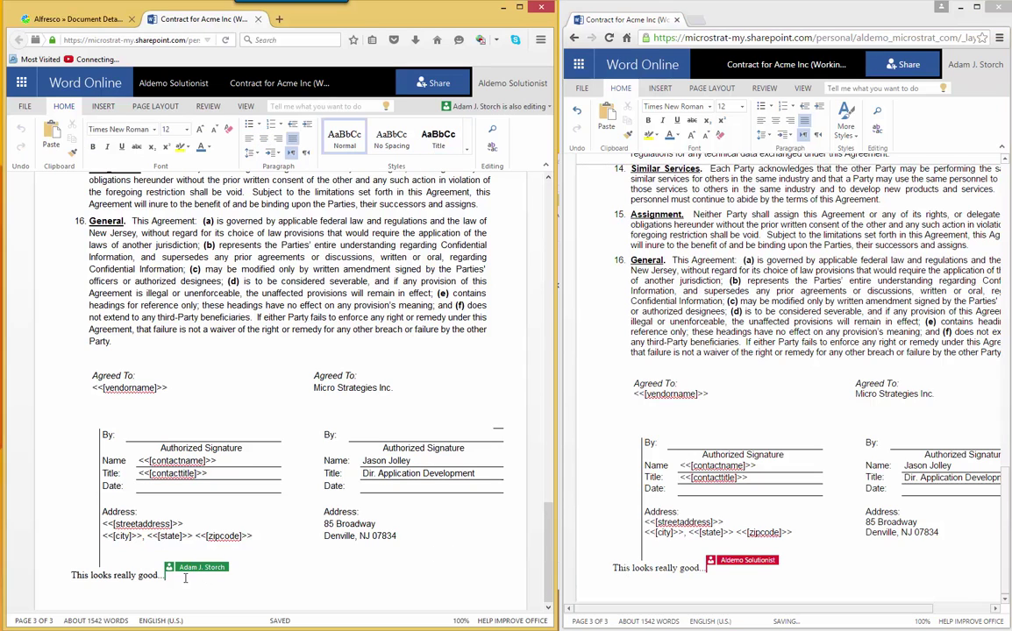
pyautogui.write('I agree that ')
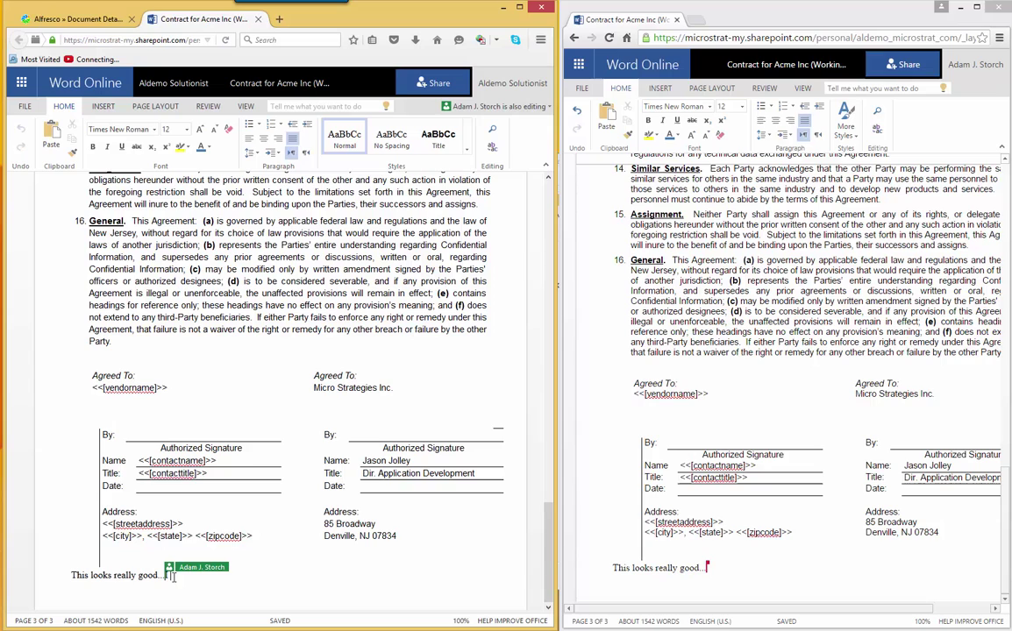
pyautogui.write('this looks g')
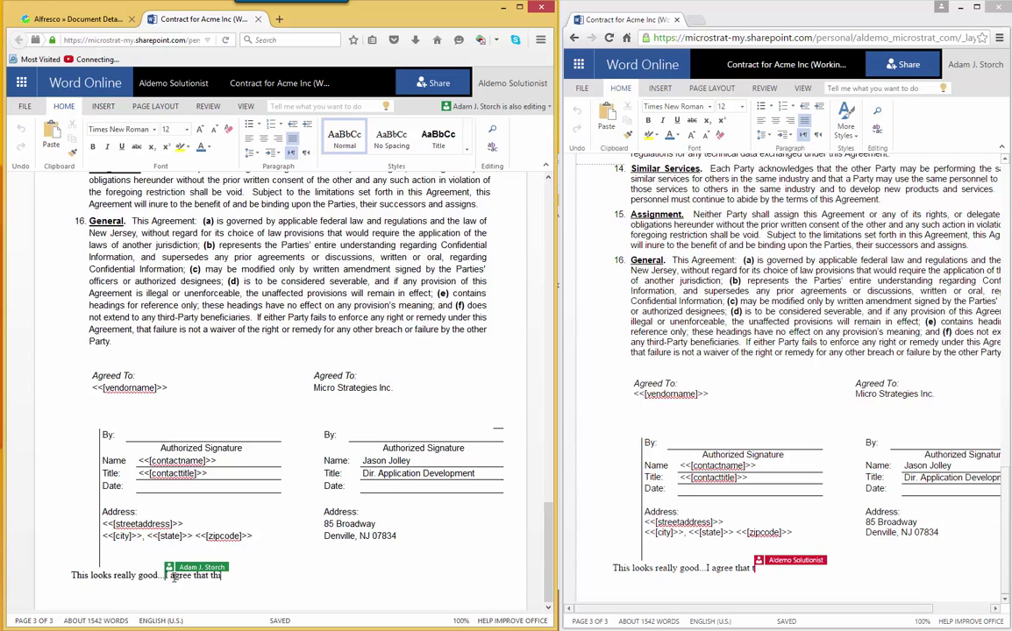
pyautogui.write('reat!!')
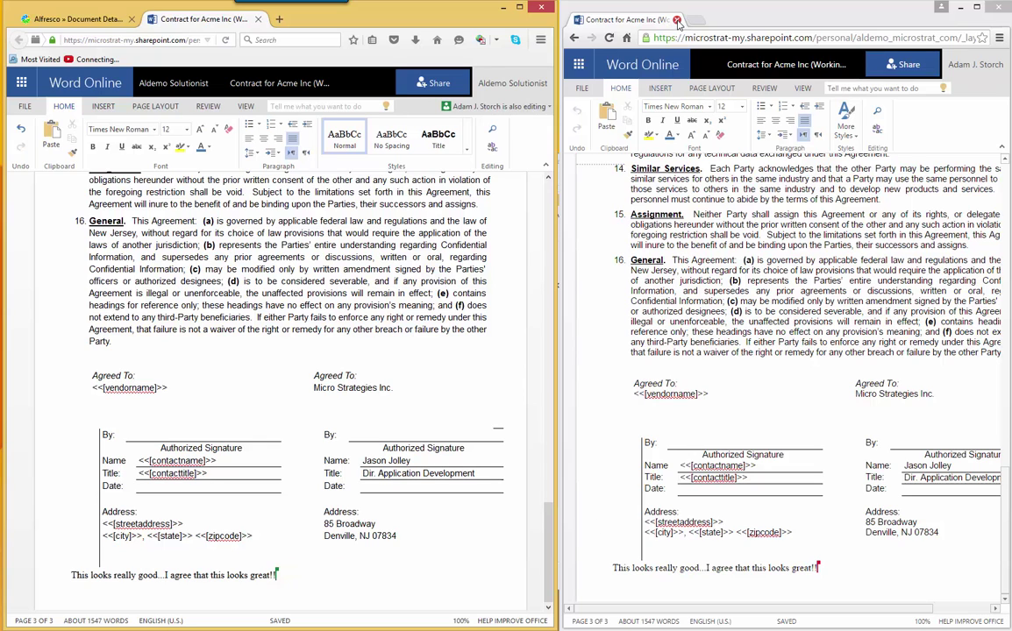
# - Close both Word Online sessions and check the contract in from OneDrive to Alfresco as a Major Version (1.0)
pyautogui.click(677, 20)
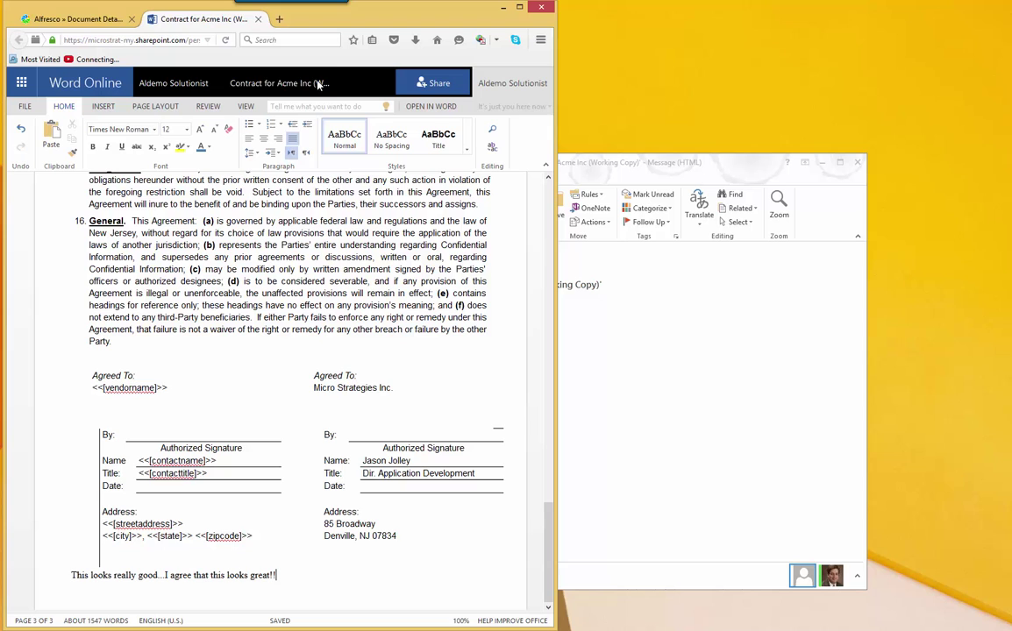
pyautogui.click(259, 20)
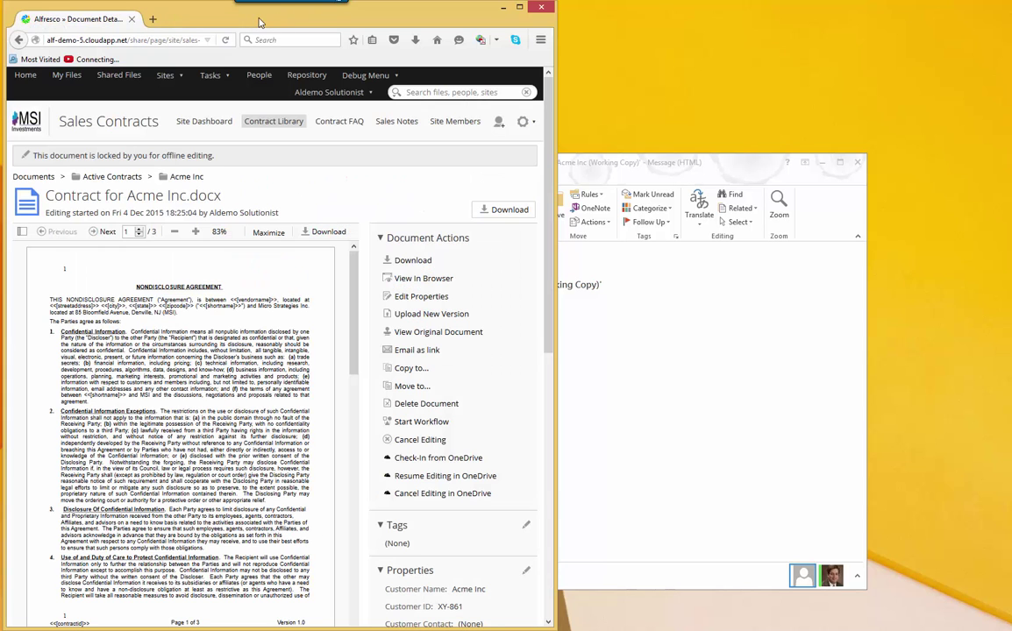
pyautogui.click(427, 464)
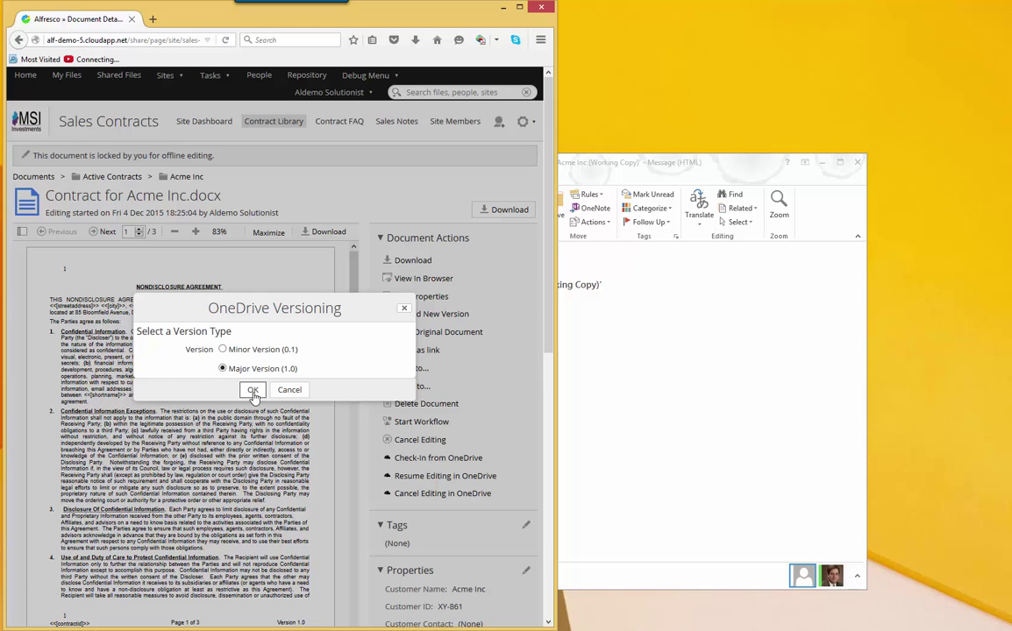
pyautogui.click(253, 390)
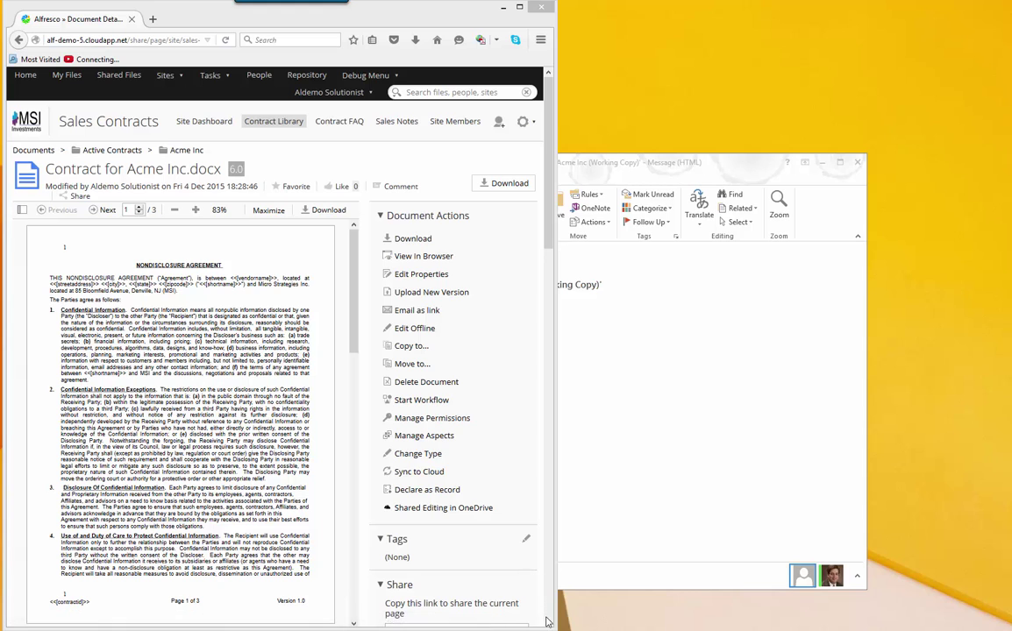
# - Examine the contract's properties and version history, and the end of its last page in the document preview
pyautogui.scroll(-2, 549, 624)
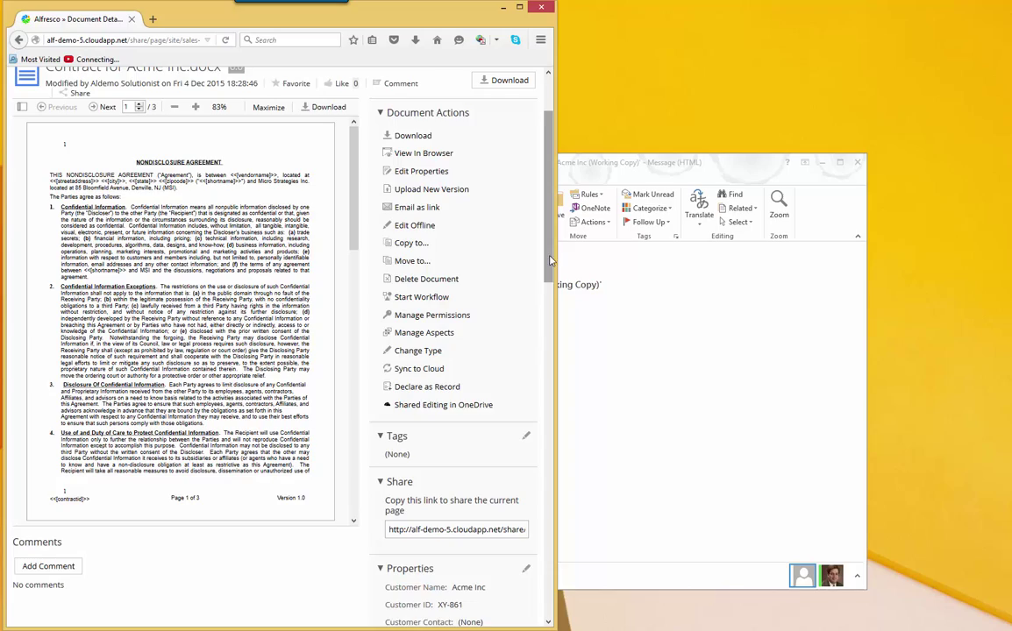
pyautogui.moveTo(552, 263); pyautogui.dragTo(578, 429)
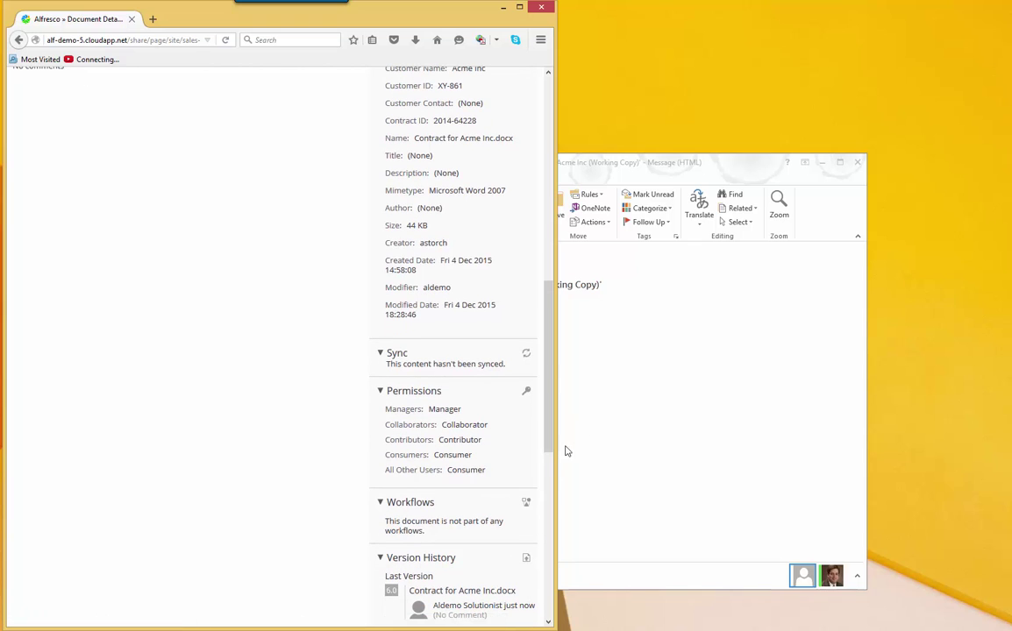
pyautogui.scroll(15, 491, 365)
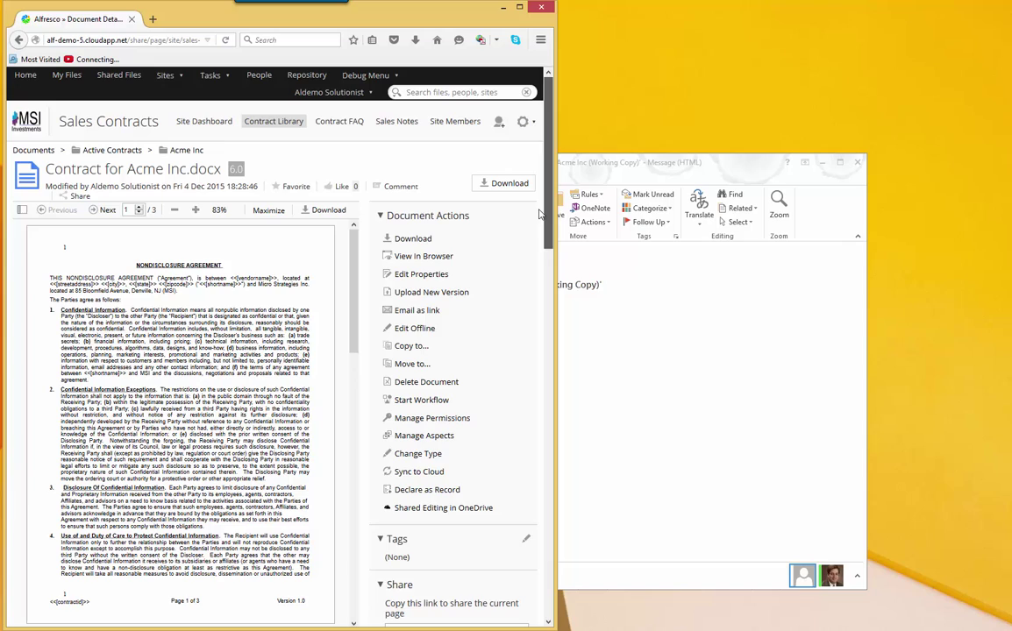
pyautogui.moveTo(353, 283); pyautogui.dragTo(352, 561)
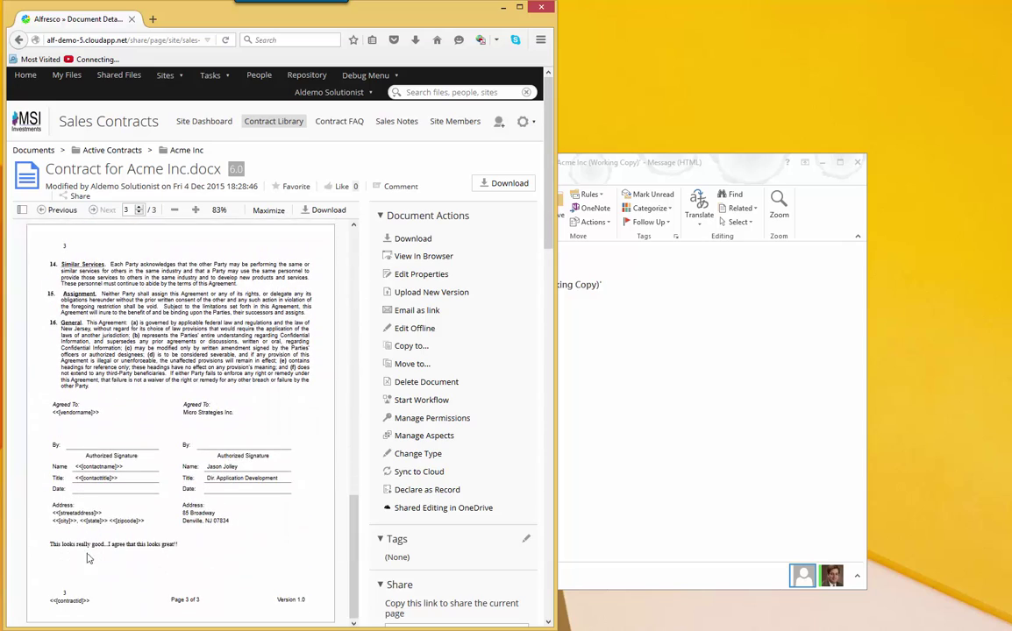